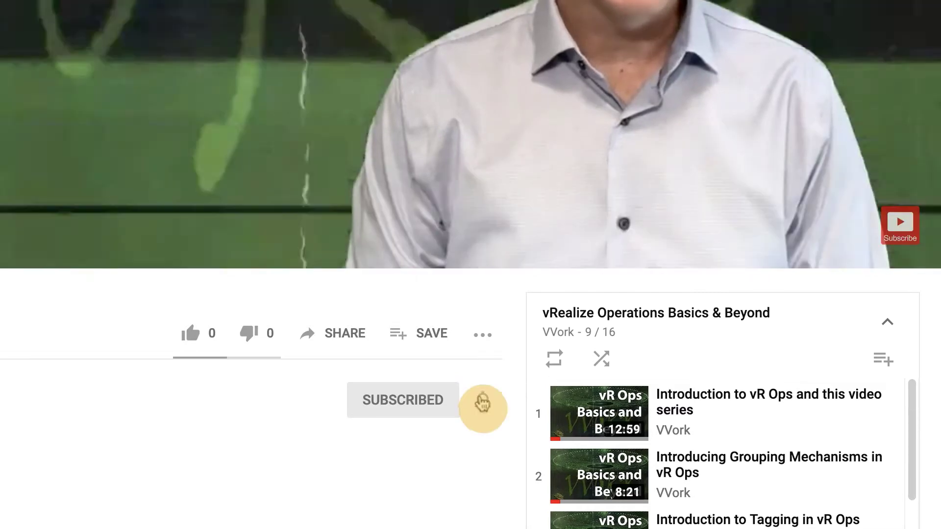
Set the VVork channel's notification bell to All so every new upload is announced
{"action": "left_click", "coordinate": [508, 443]}
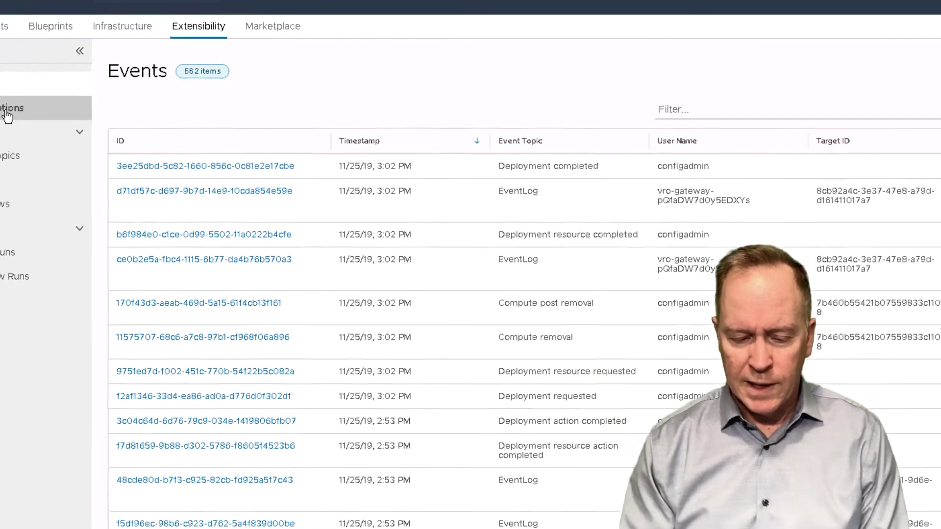
Show the Extensibility subscription cards, including the Compute provision Pre Provision Subscription
{"action": "left_click", "coordinate": [72, 147]}
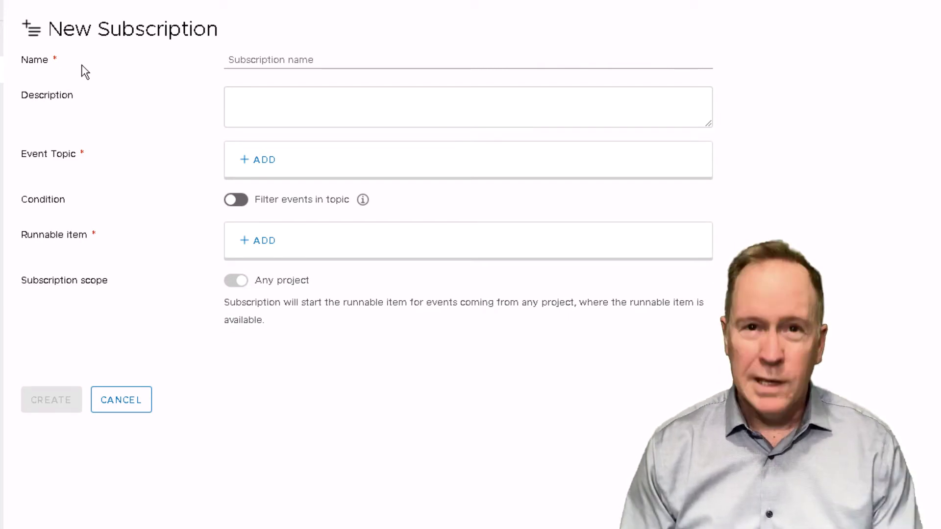
Enter 'Pre Provision Subscription' as the new subscription's name
{"action": "left_click", "coordinate": [263, 62]}
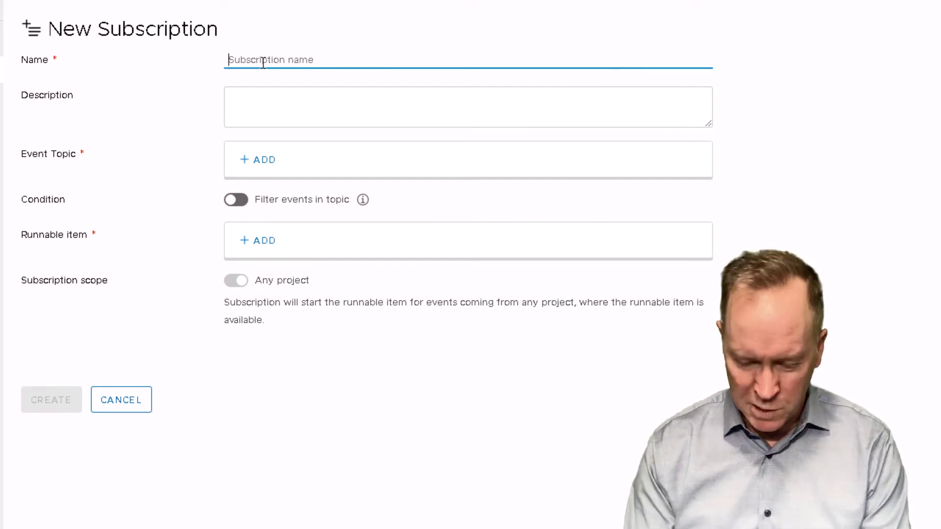
{"action": "type", "text": "Pre "}
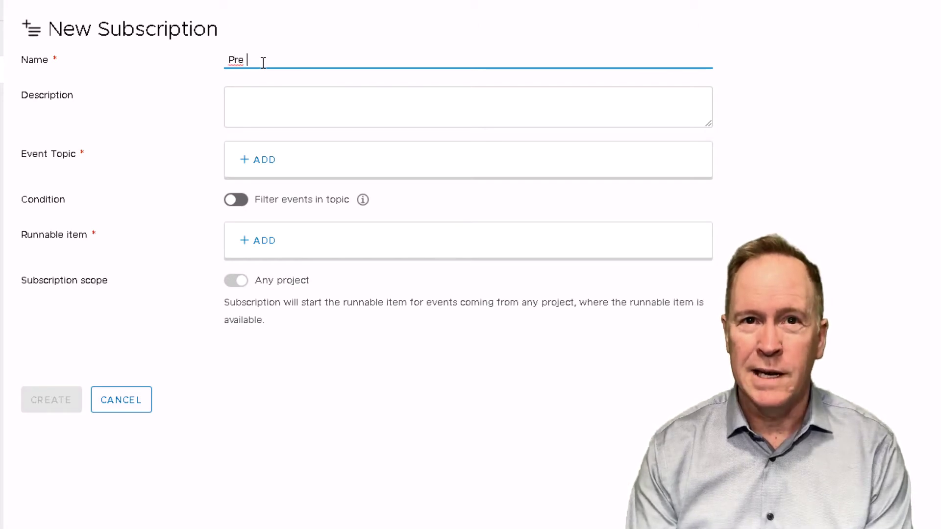
{"action": "type", "text": "Pr"}
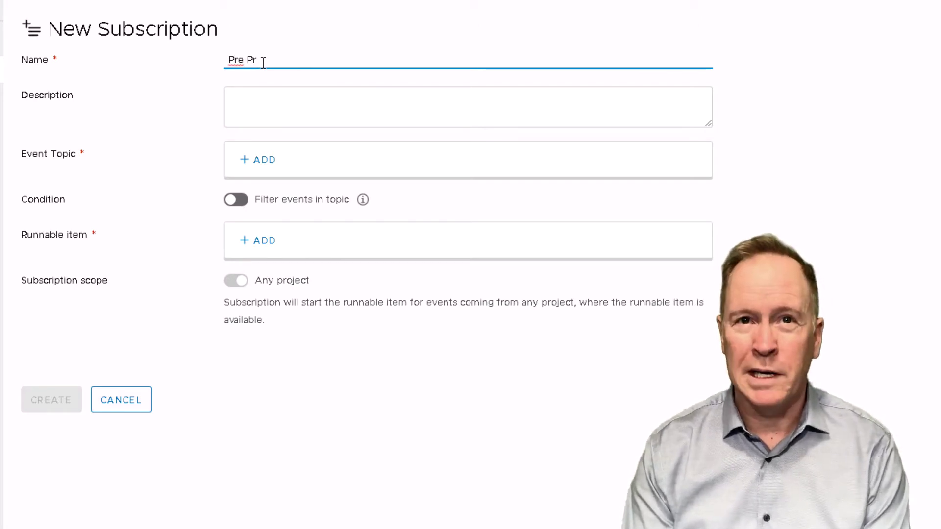
{"action": "type", "text": "o"}
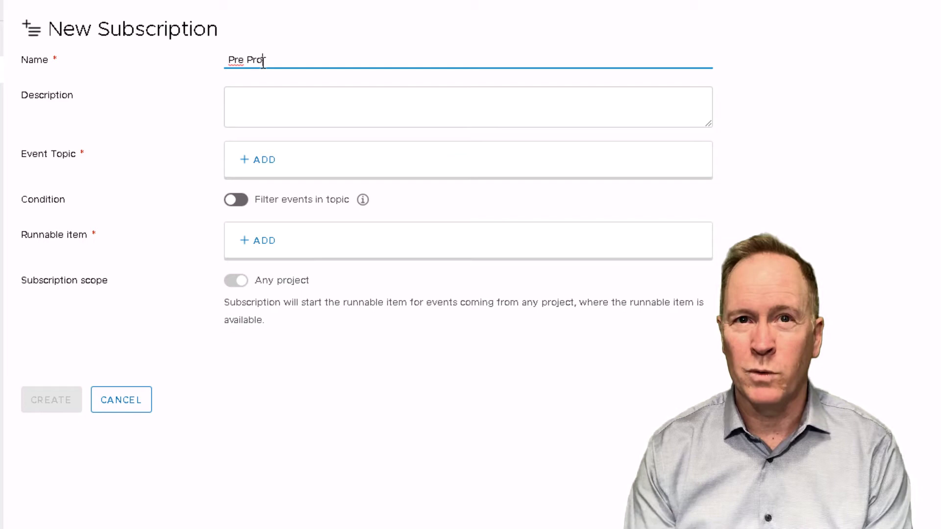
{"action": "type", "text": "vision Su"}
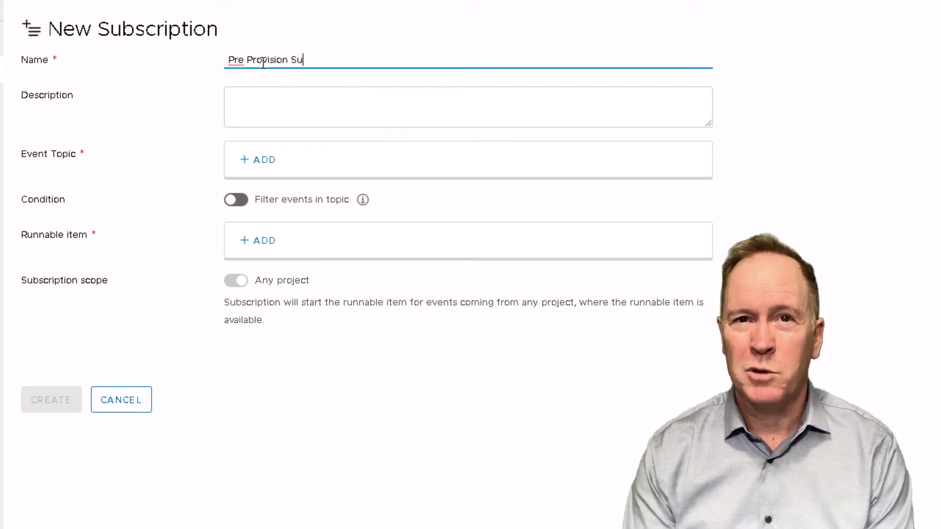
{"action": "type", "text": "bscription"}
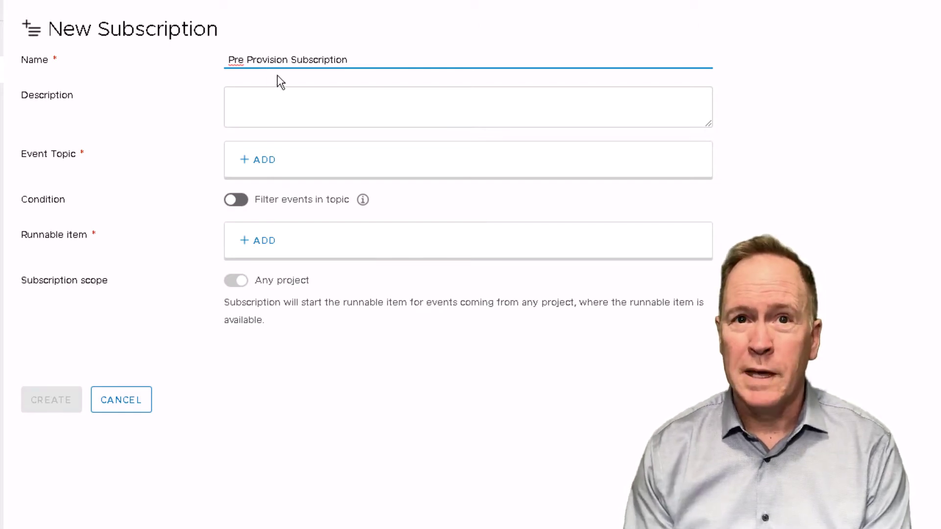
Write the description 'This event gets triggered _before_ vRA starts building a machine.', fixing typos
{"action": "left_click", "coordinate": [326, 104]}
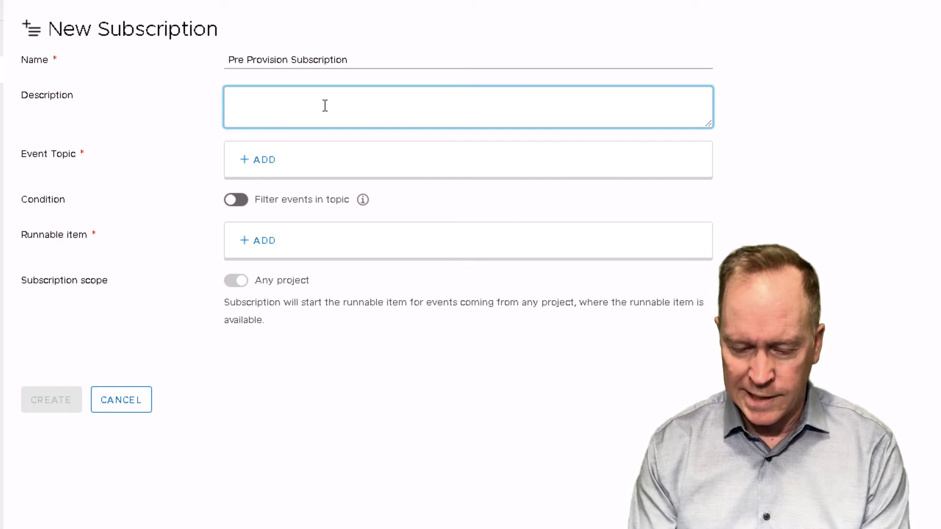
{"action": "type", "text": "This"}
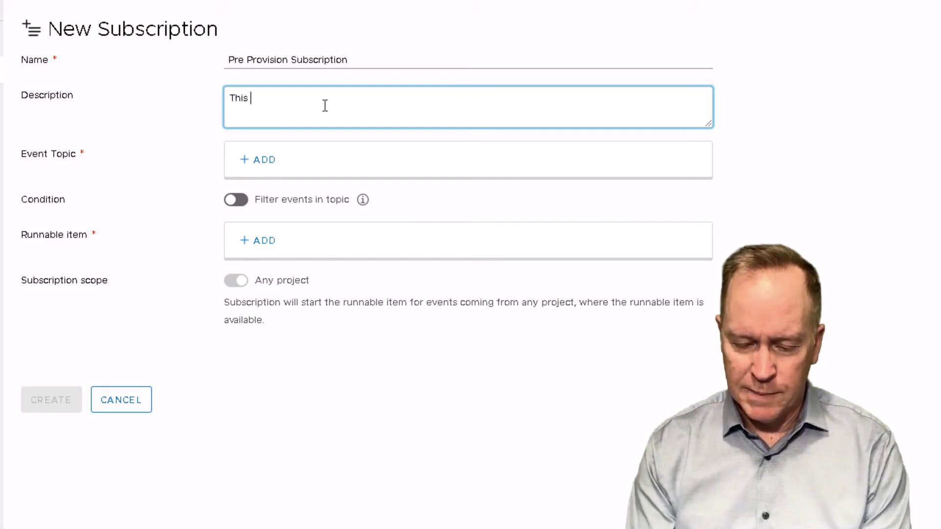
{"action": "type", "text": " ev"}
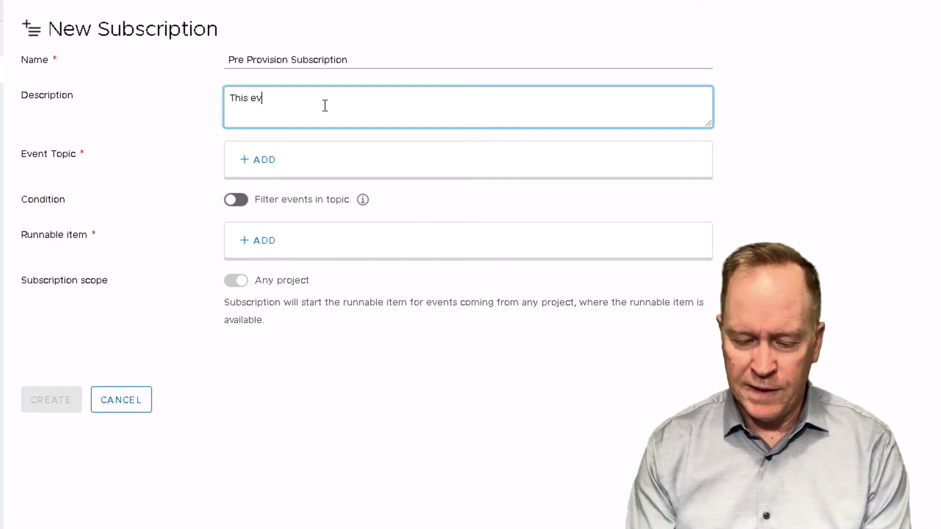
{"action": "type", "text": "ent gets gtr"}
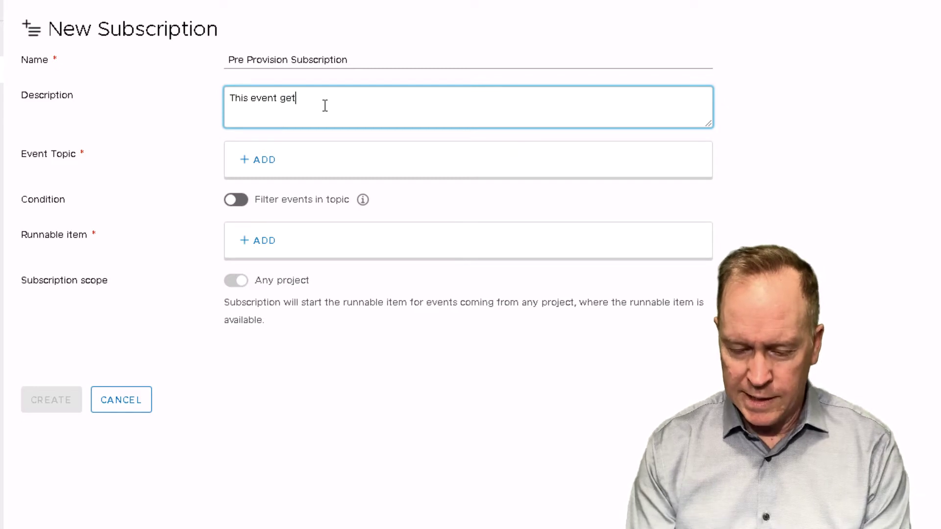
{"action": "key", "text": "BackSpace"}
{"action": "key", "text": "BackSpace"}
{"action": "key", "text": "BackSpace"}
{"action": "type", "text": "triggere"}
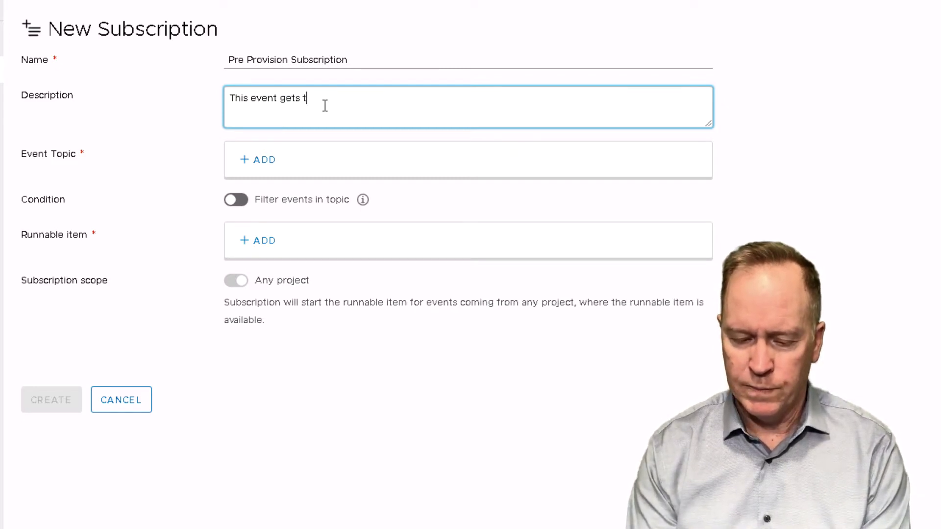
{"action": "type", "text": "d _berofre"}
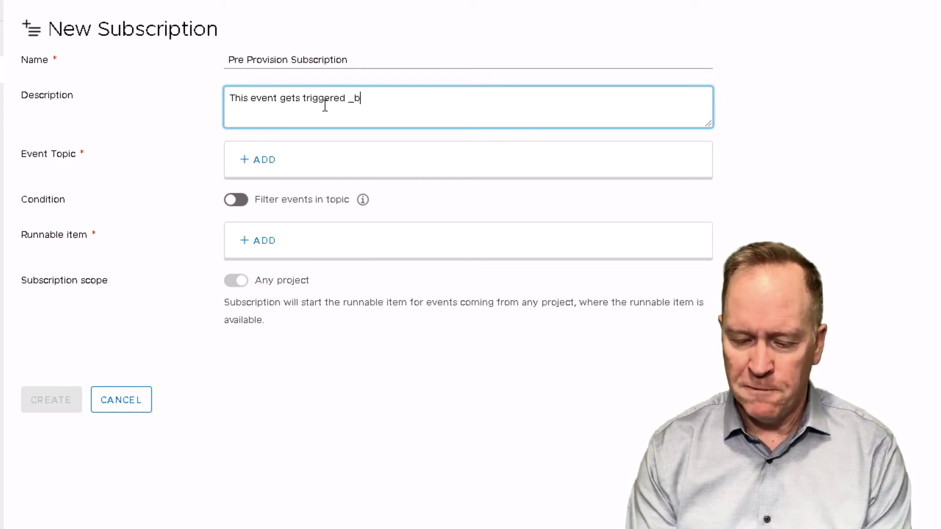
{"action": "key", "text": "BackSpace"}
{"action": "key", "text": "BackSpace"}
{"action": "key", "text": "BackSpace"}
{"action": "key", "text": "BackSpace"}
{"action": "key", "text": "BackSpace"}
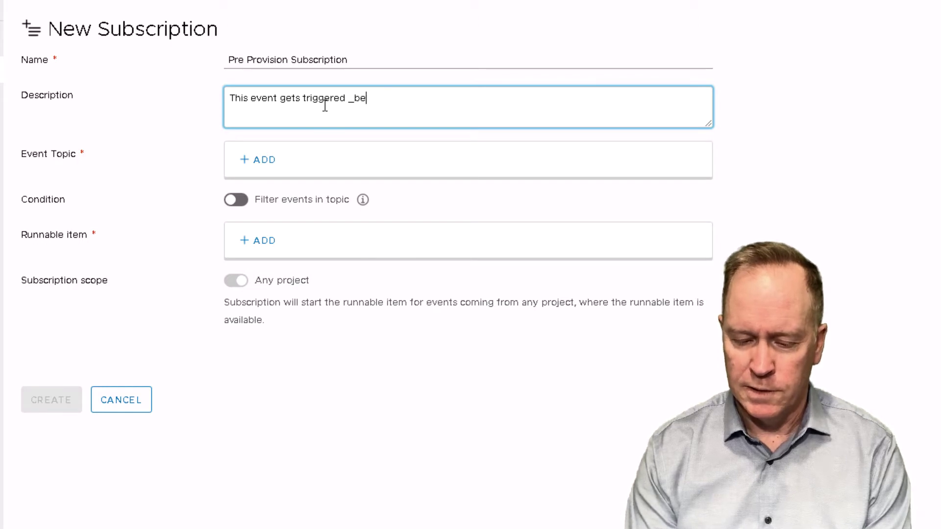
{"action": "type", "text": "fore_ vR"}
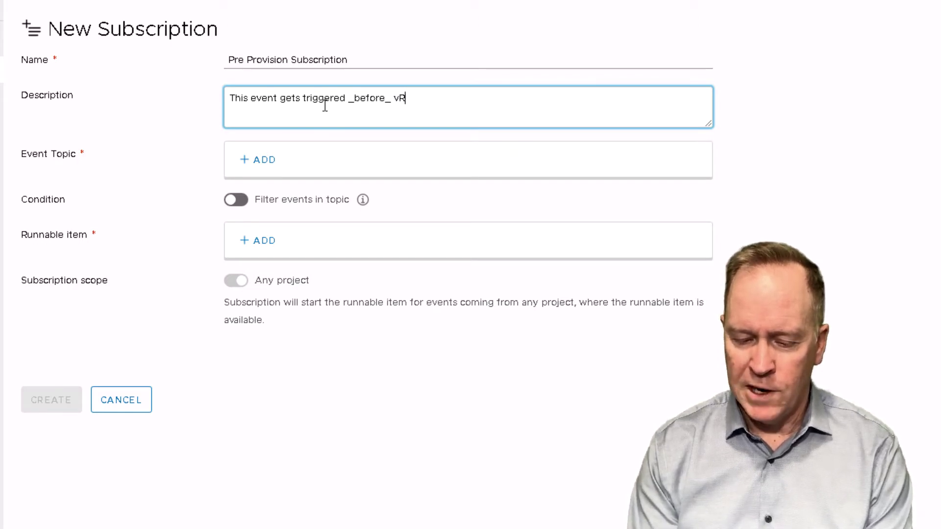
{"action": "type", "text": "A starts build"}
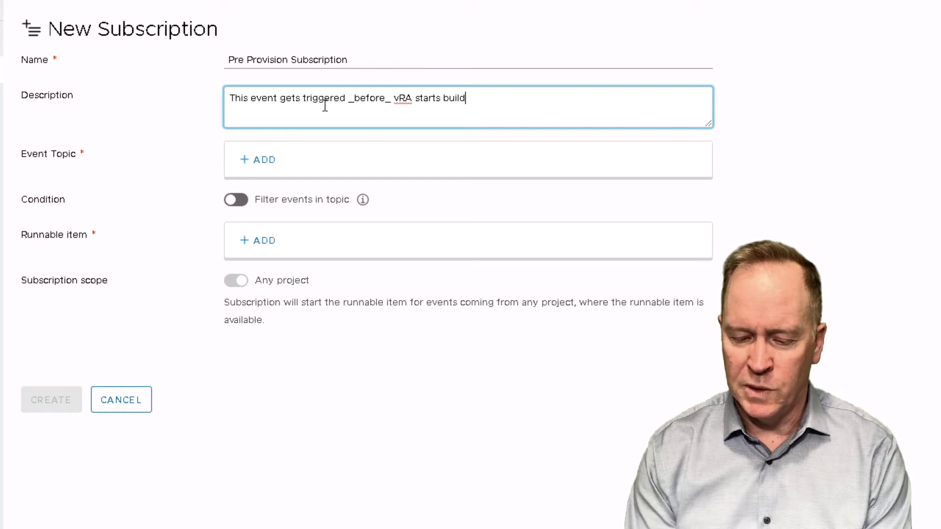
{"action": "type", "text": "ing a machine."}
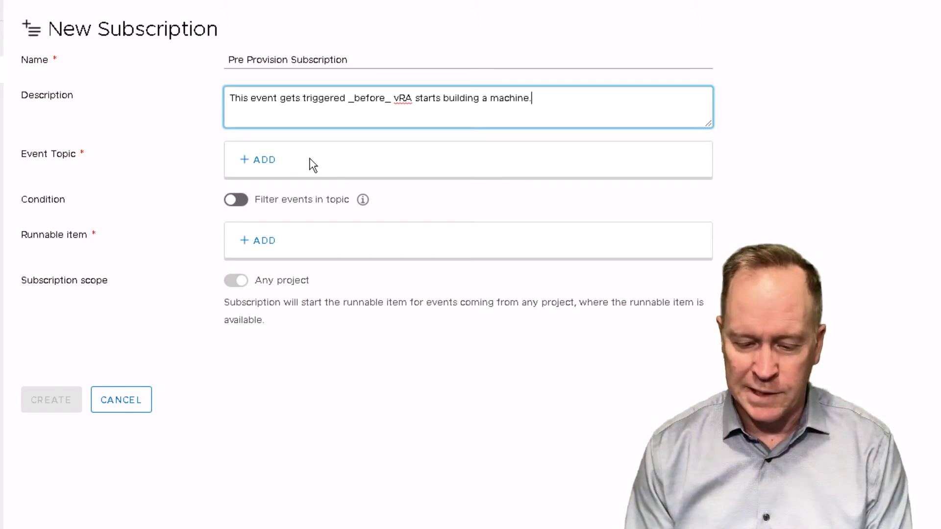
Choose Compute provision (compute.provision.pre) as the subscription's event topic
{"action": "left_click", "coordinate": [267, 169]}
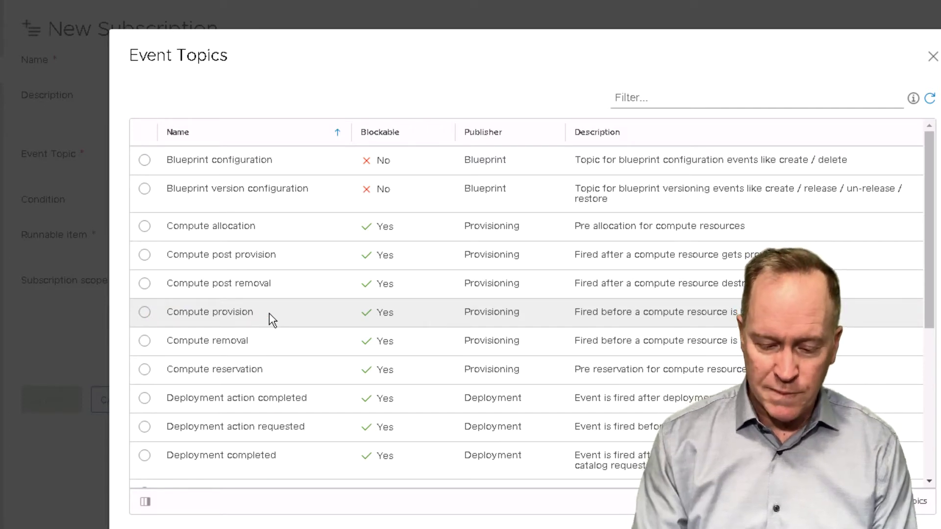
{"action": "left_click", "coordinate": [144, 312]}
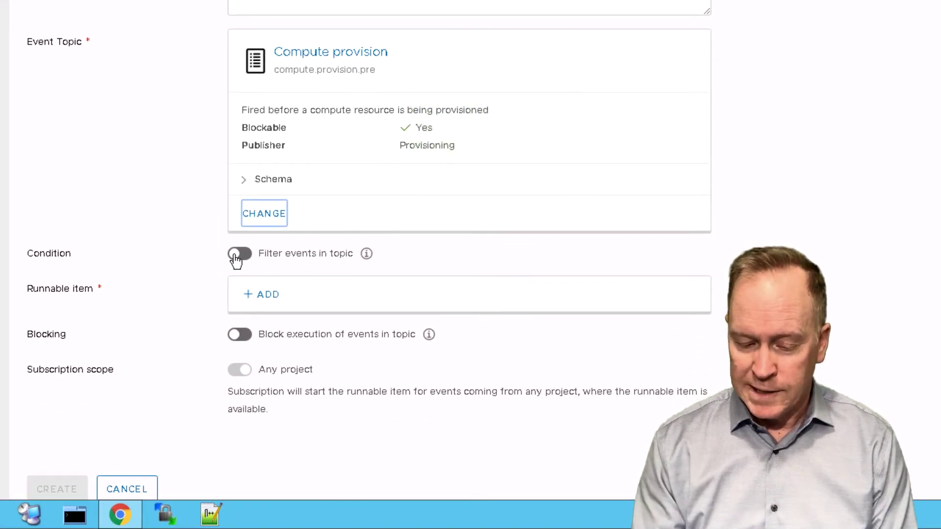
{"action": "left_click", "coordinate": [239, 254]}
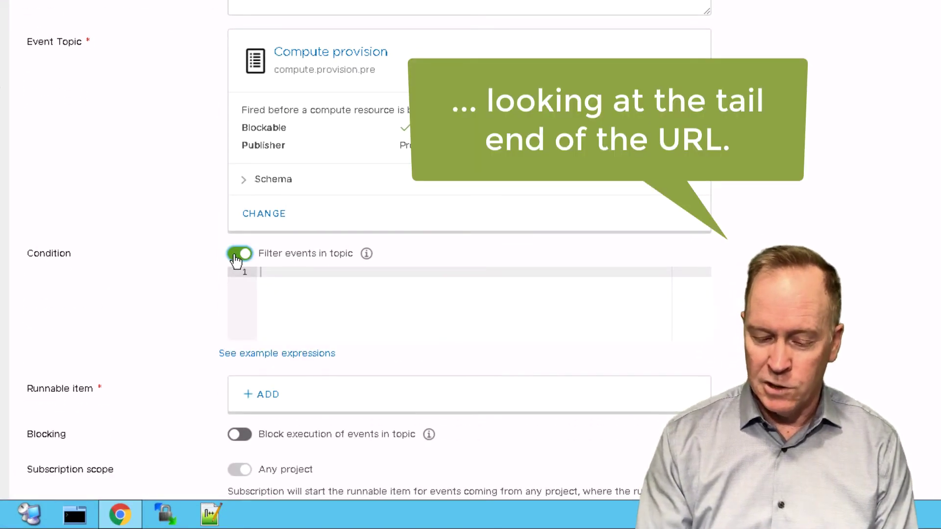
{"action": "left_click", "coordinate": [284, 353]}
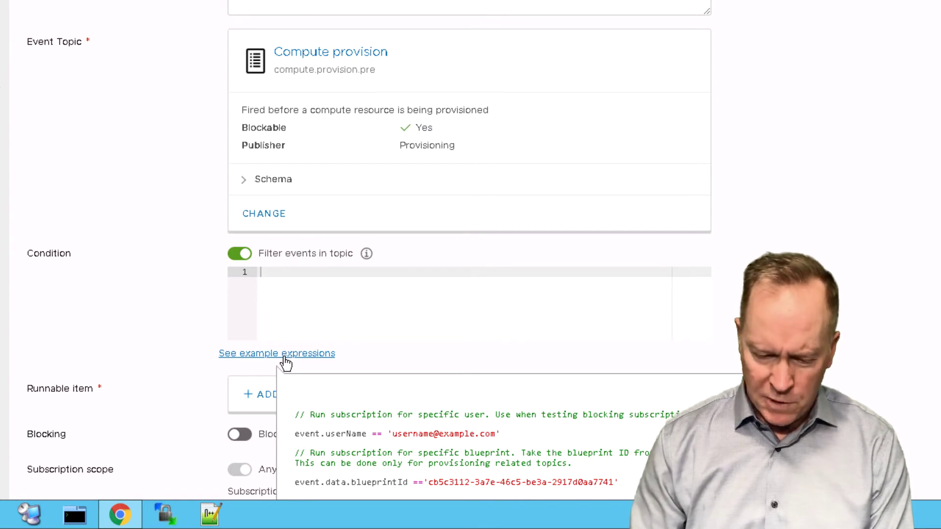
{"action": "left_click", "coordinate": [246, 257]}
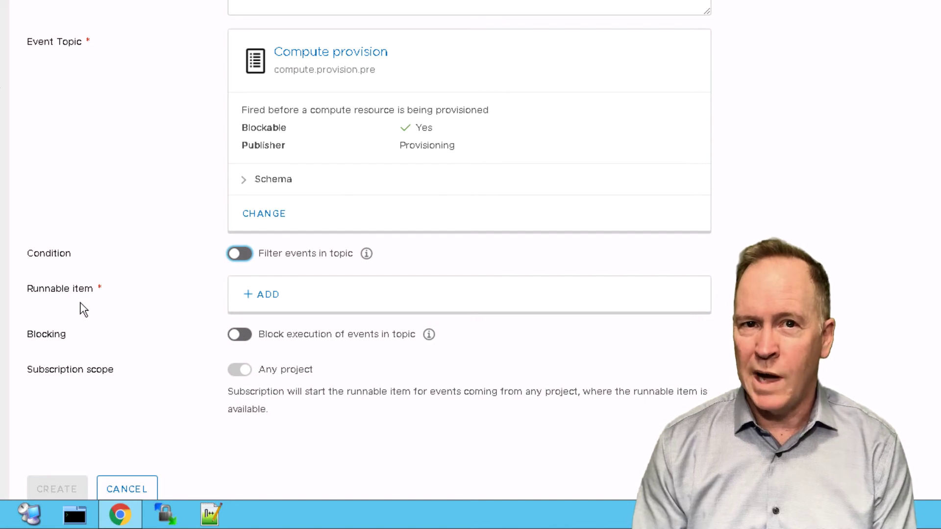
Add the vRO workflow Log vRA Event Payload, found by searching 'vra', as runnable item
{"action": "left_click", "coordinate": [267, 297]}
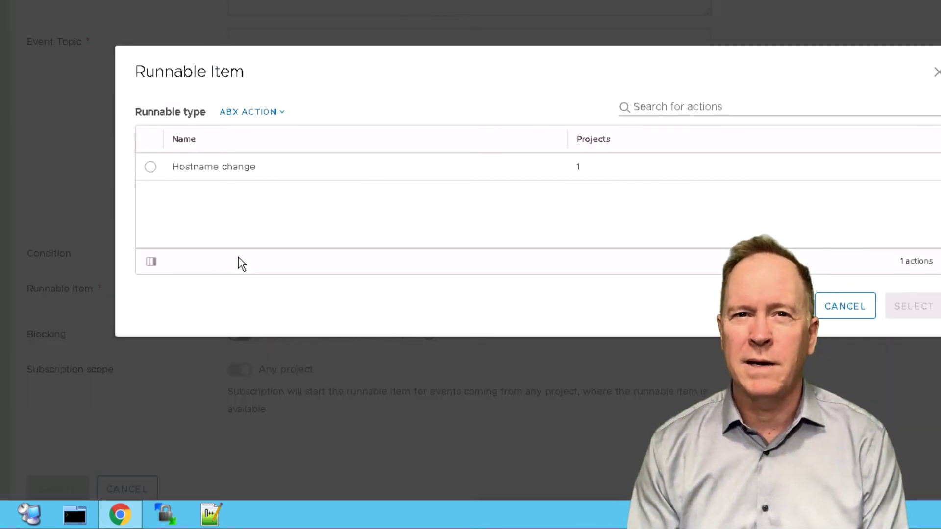
{"action": "left_click", "coordinate": [255, 114]}
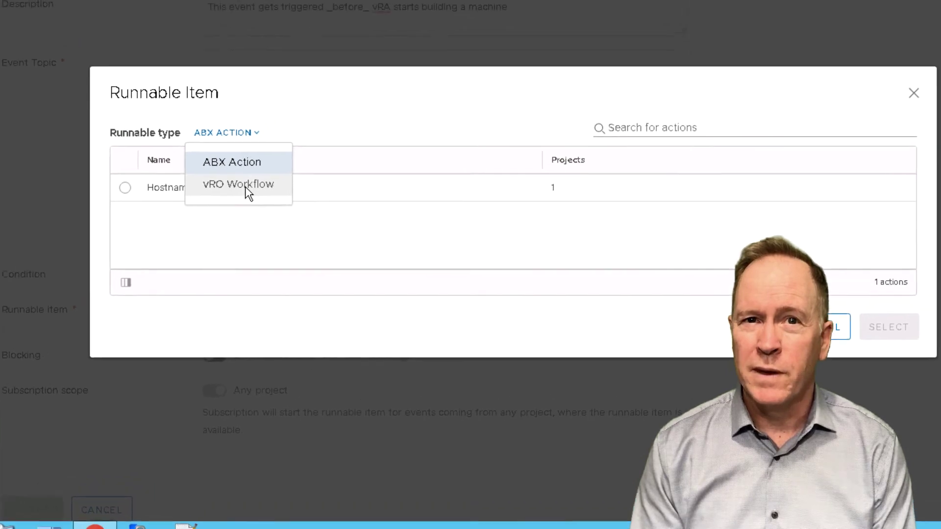
{"action": "left_click", "coordinate": [272, 170]}
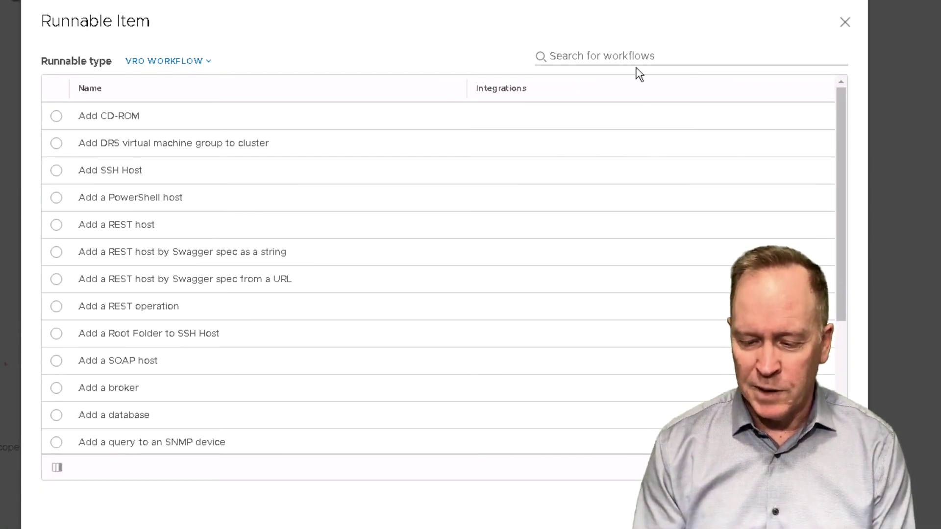
{"action": "left_click", "coordinate": [647, 56]}
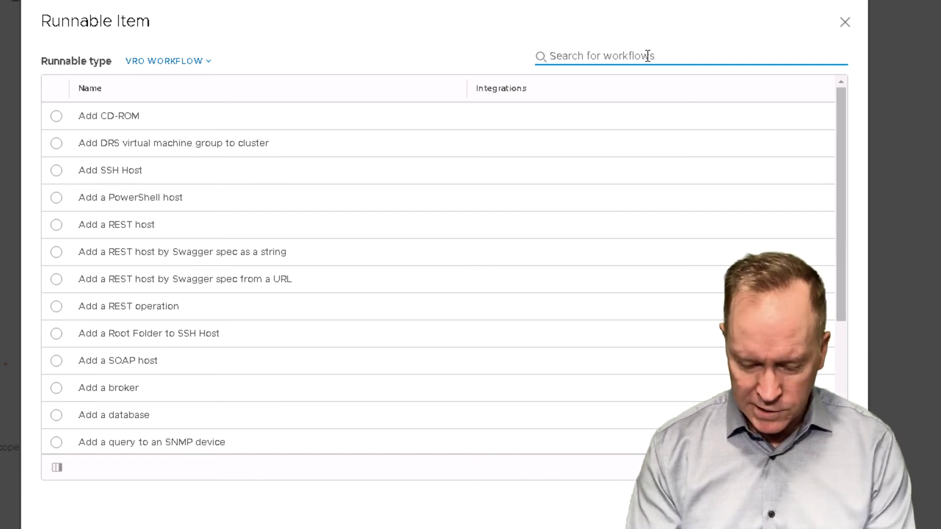
{"action": "type", "text": "vra"}
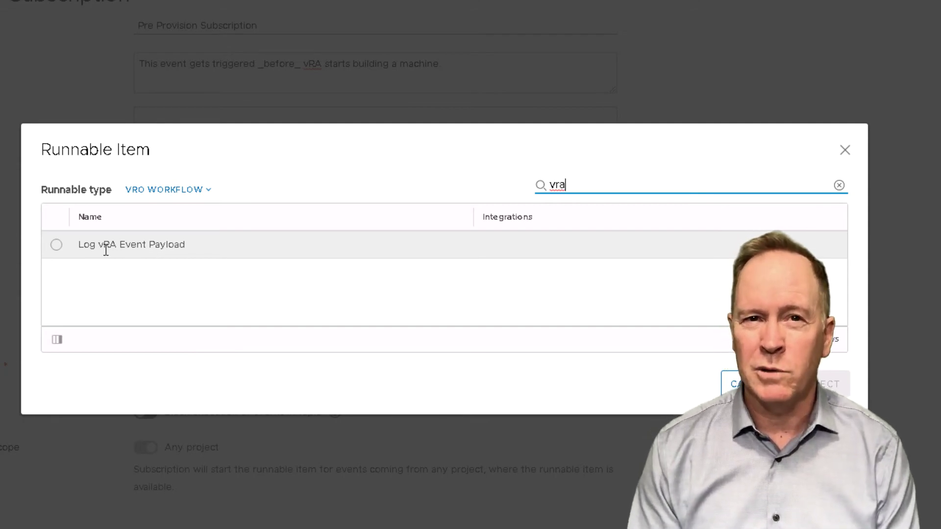
{"action": "left_click", "coordinate": [56, 245]}
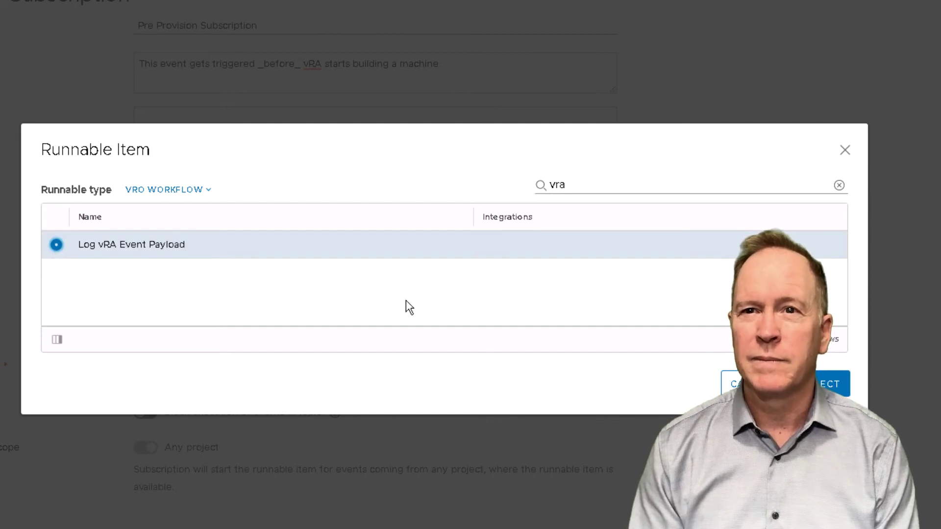
{"action": "left_click", "coordinate": [816, 386]}
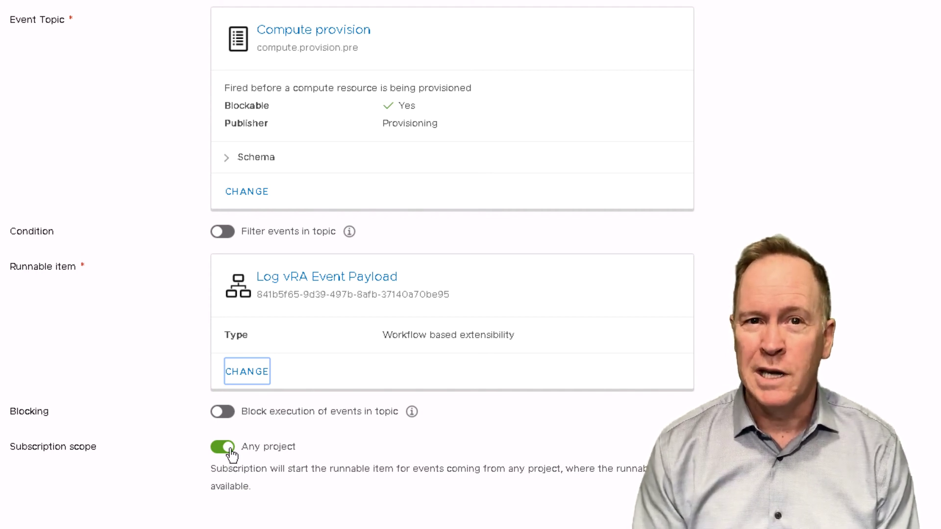
Toggle the Any project scope off and back on, then scroll to the form's bottom
{"action": "left_click", "coordinate": [228, 447]}
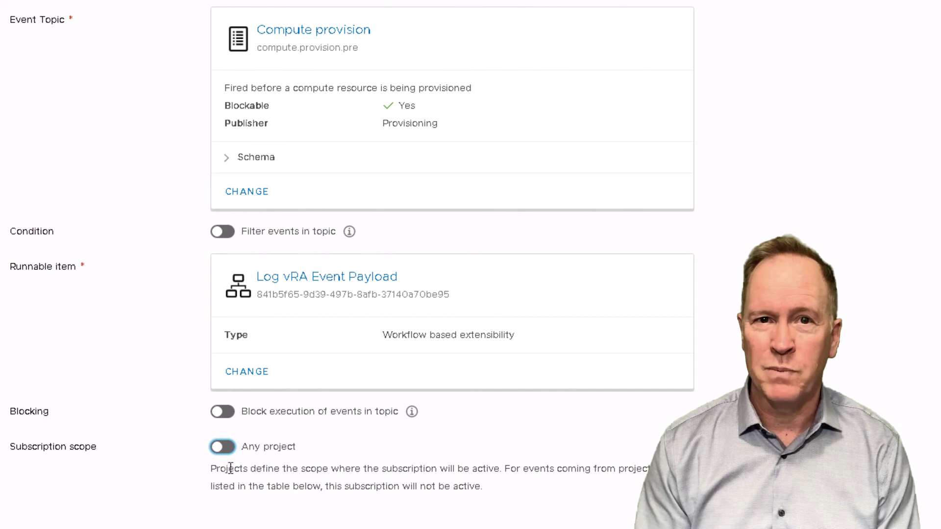
{"action": "left_click", "coordinate": [225, 448]}
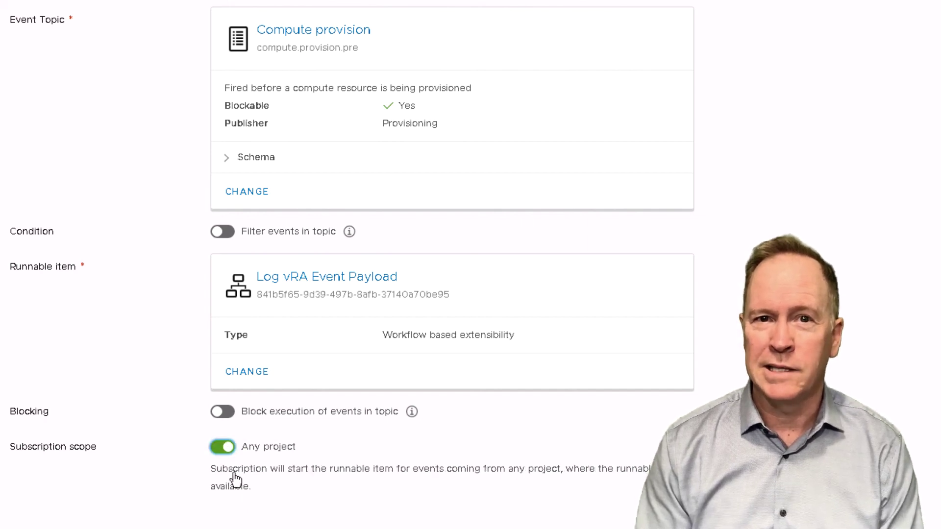
{"action": "scroll", "coordinate": [256, 525], "scroll_direction": "down", "scroll_amount": 3}
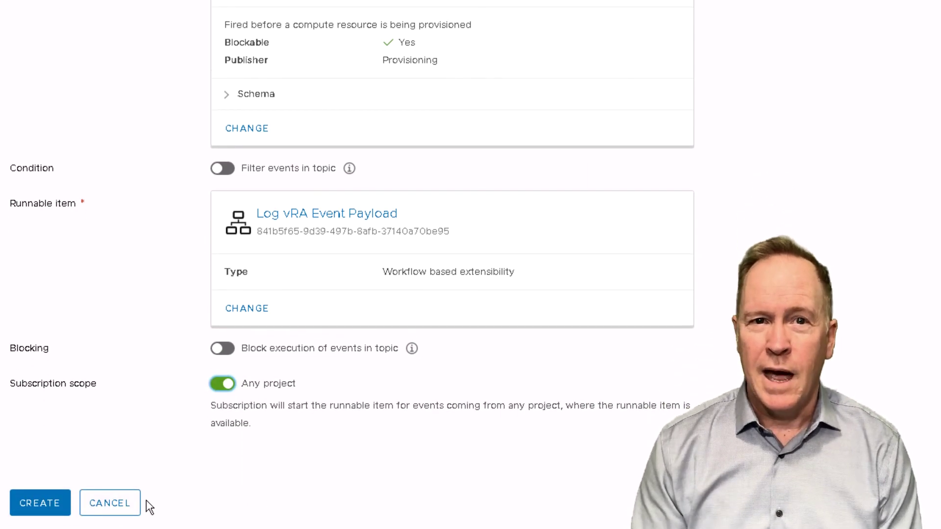
{"action": "left_click", "coordinate": [41, 515]}
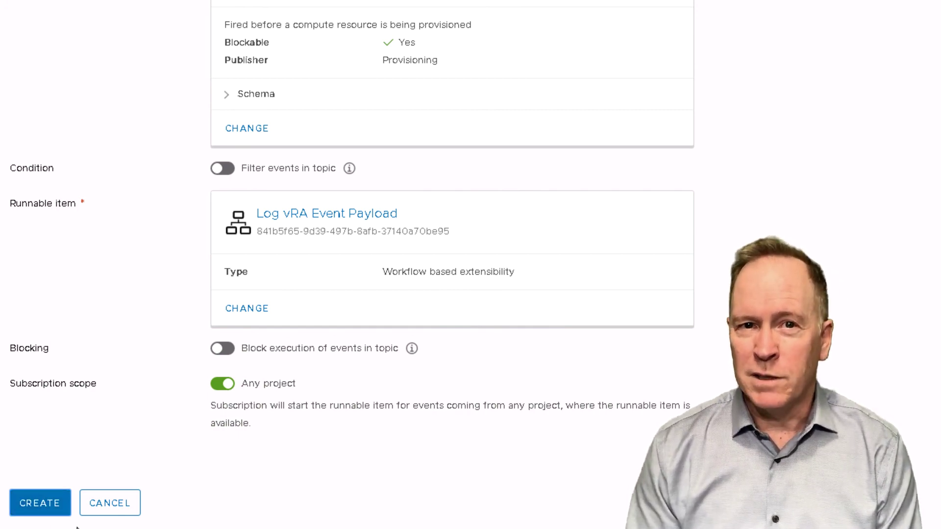
Cancel the subscription form and discard its unsaved changes
{"action": "left_click", "coordinate": [110, 507]}
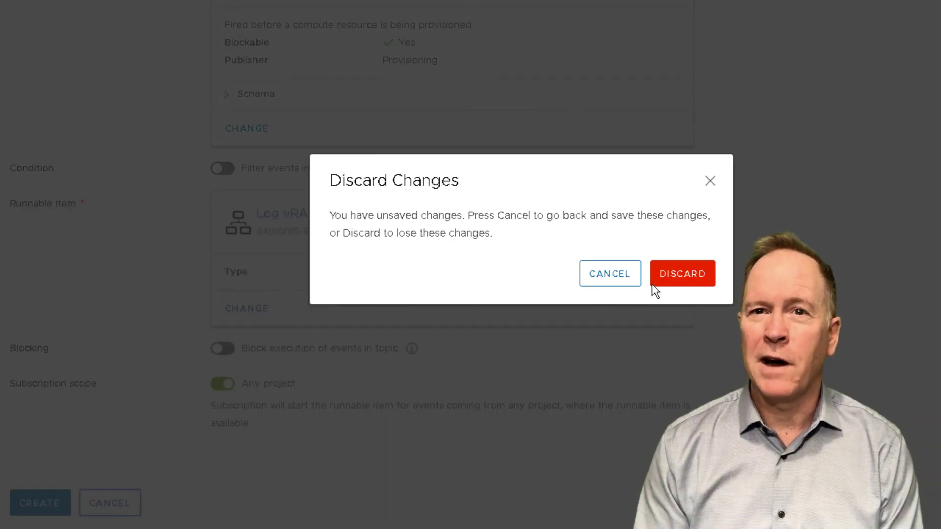
{"action": "left_click", "coordinate": [678, 282]}
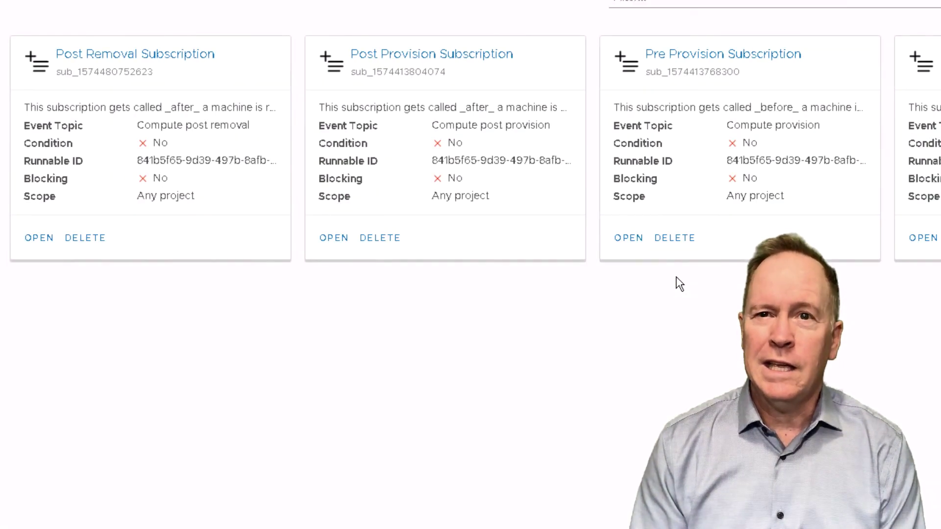